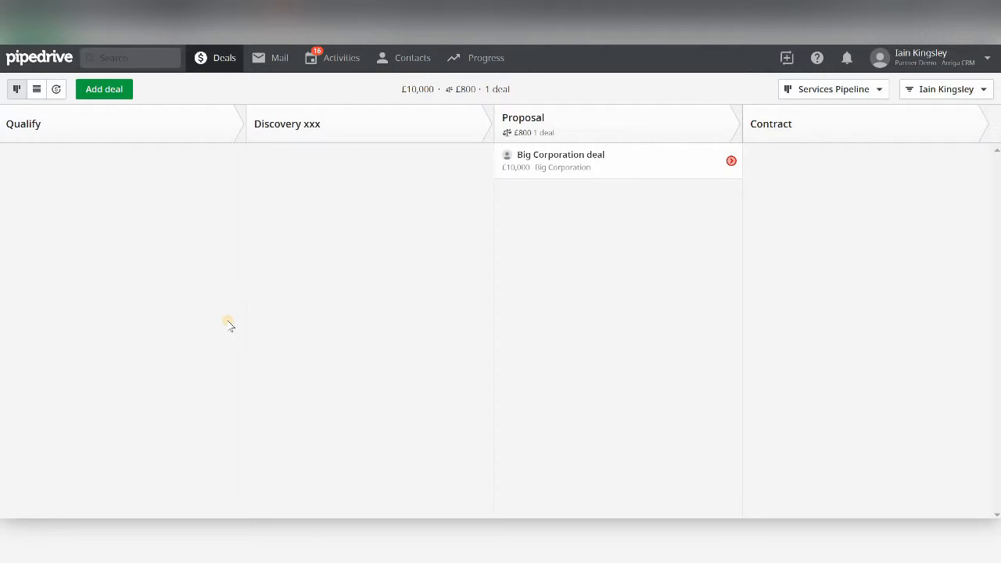
- Open personal Settings from the user menu in the top-right corner
{"action": "left_click", "coordinate": [931, 55]}
{"action": "left_click", "coordinate": [906, 129]}
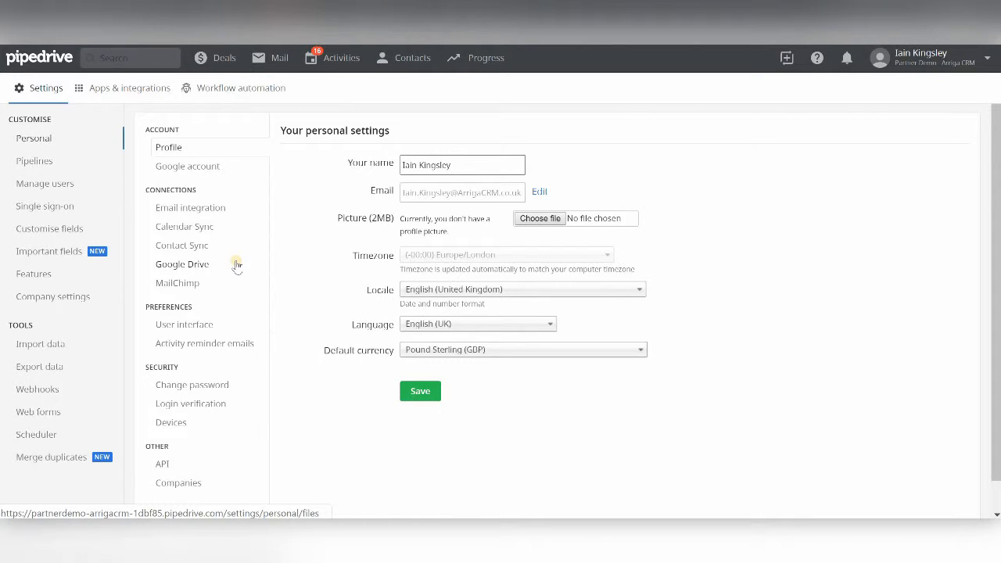
- Check that Outlook email integration is active, then go to Calendar Sync settings
{"action": "left_click", "coordinate": [213, 212]}
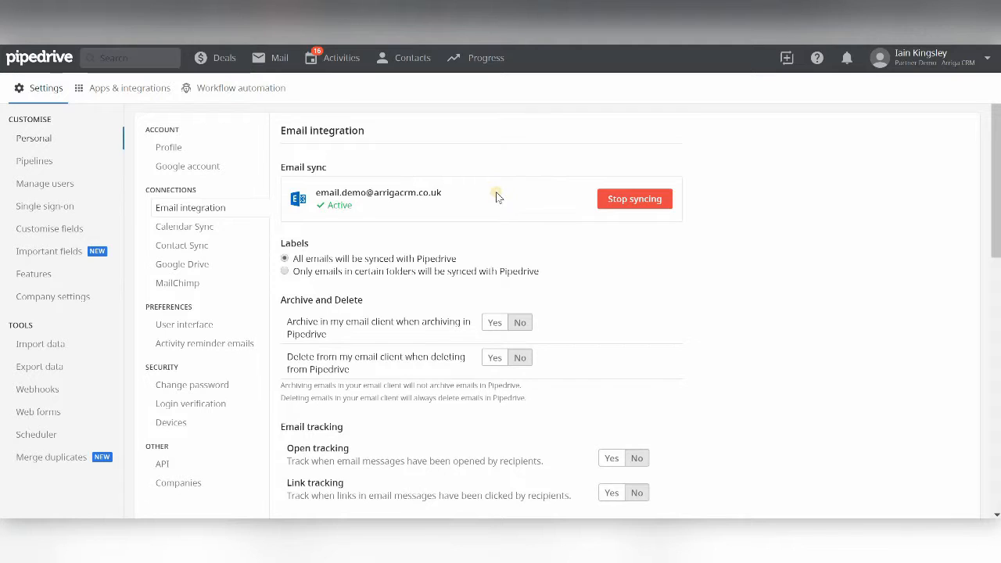
{"action": "left_click", "coordinate": [218, 230]}
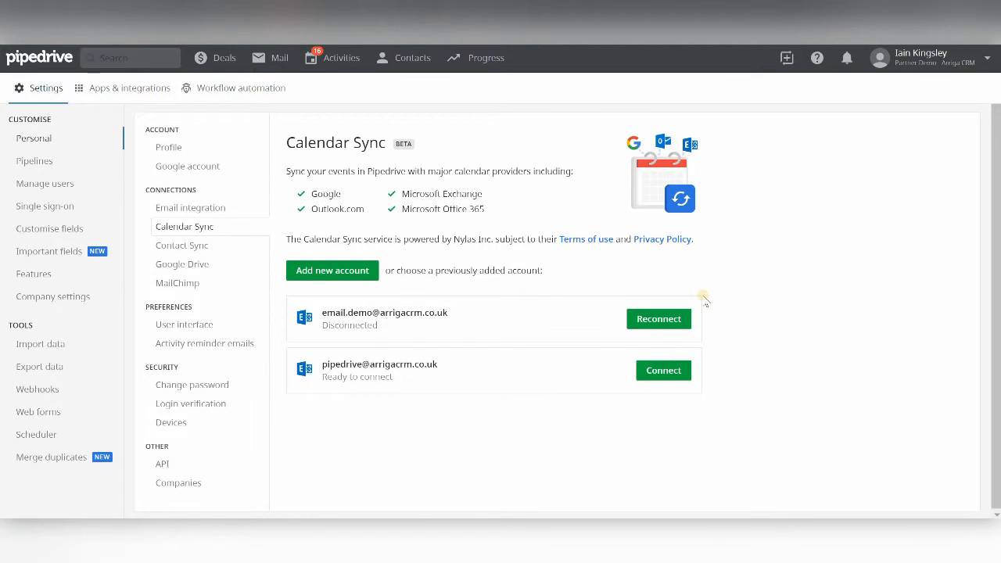
- Reconnect Outlook and start one-way syncing of Call and Meeting activities to its main Calendar
{"action": "left_click", "coordinate": [653, 321]}
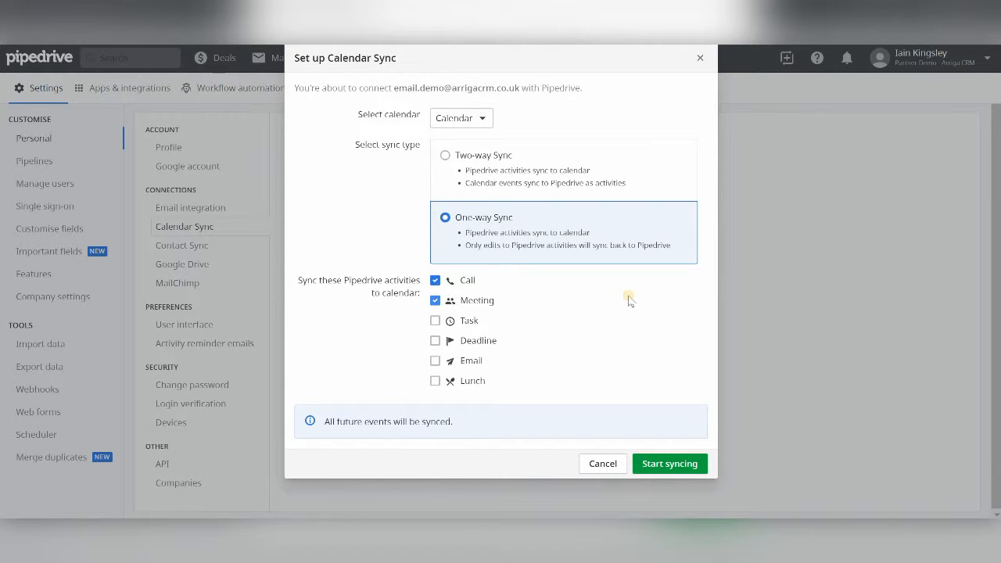
{"action": "left_click", "coordinate": [485, 119]}
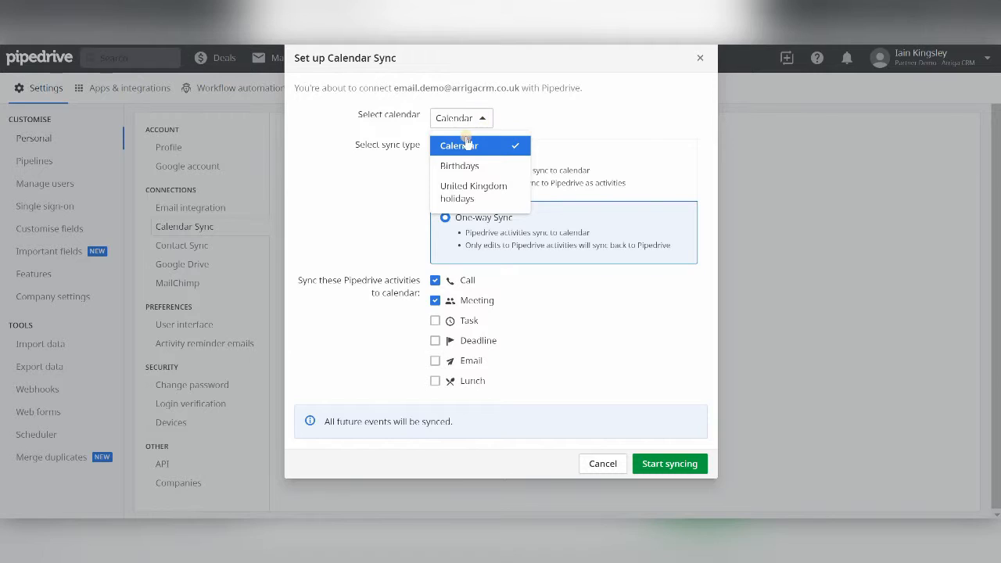
{"action": "left_click", "coordinate": [542, 125]}
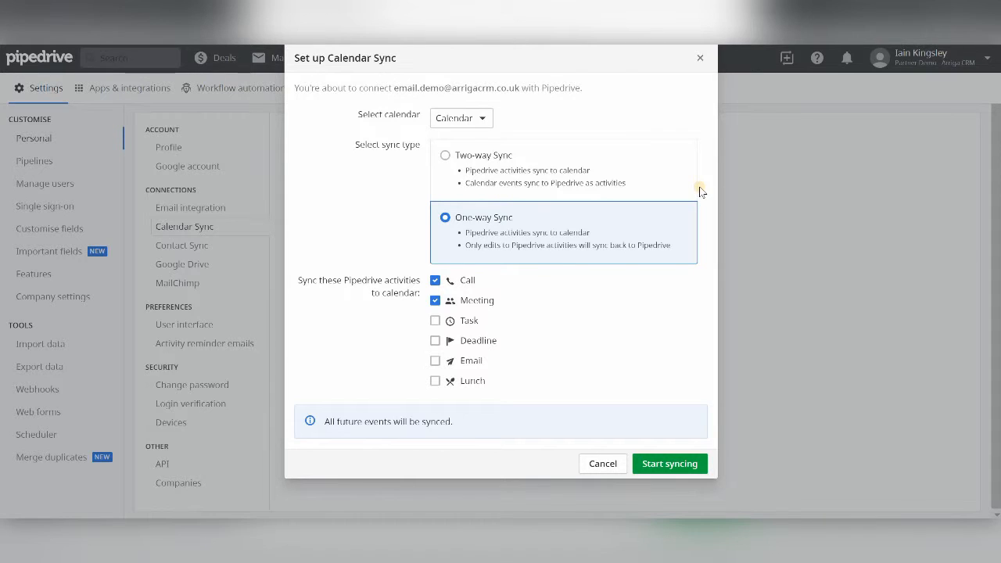
{"action": "left_click", "coordinate": [484, 156]}
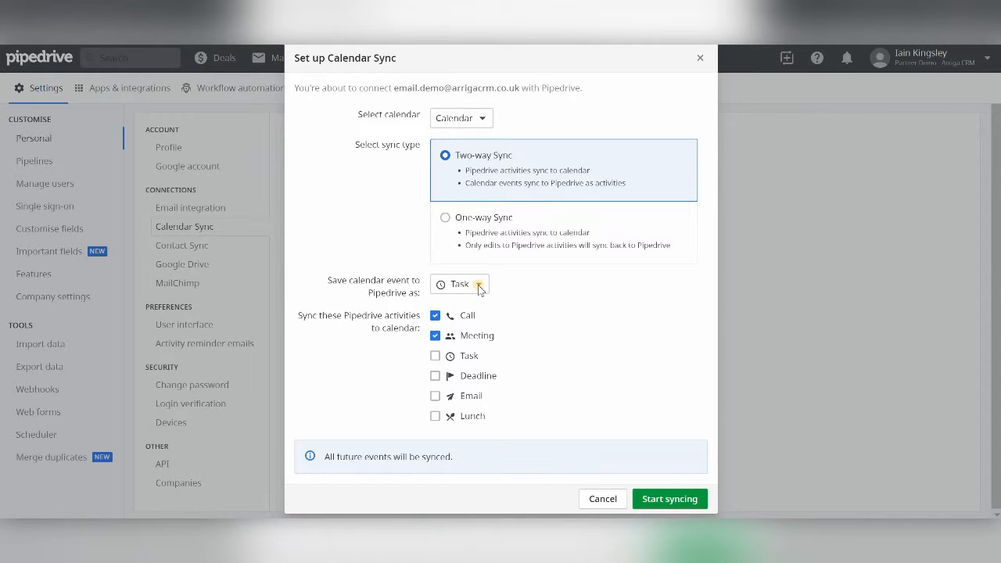
{"action": "left_click", "coordinate": [550, 242]}
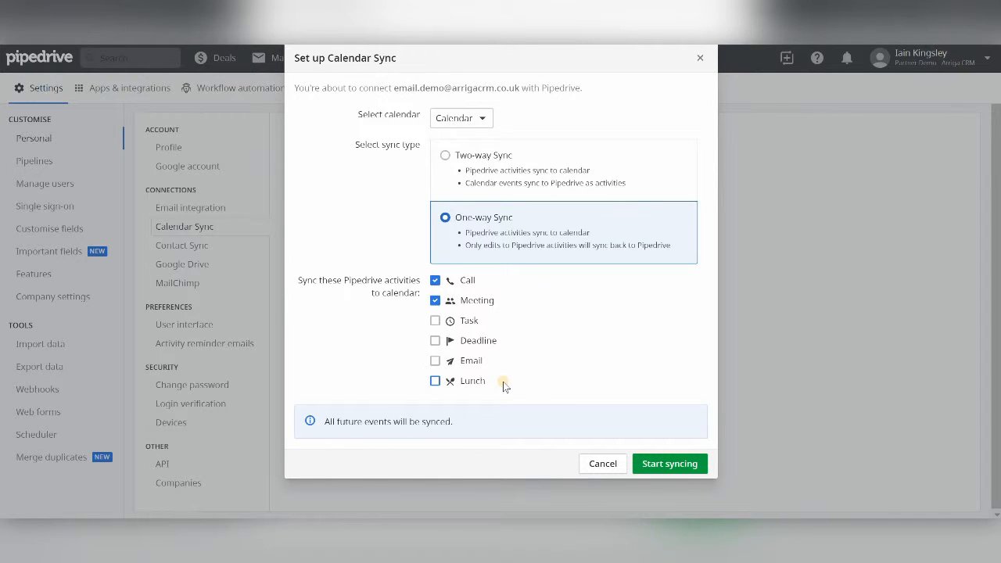
{"action": "left_click", "coordinate": [674, 466]}
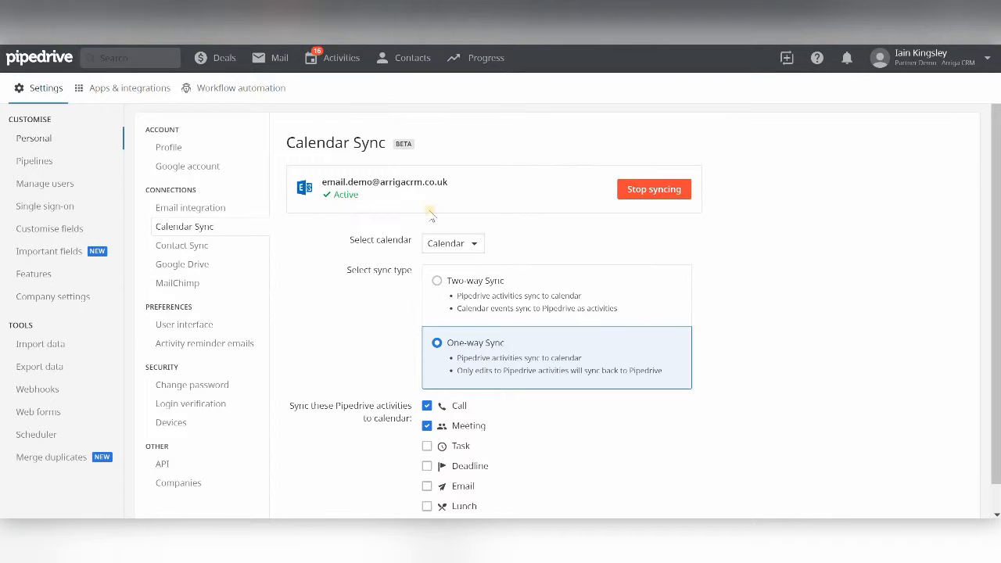
- Go to Contact Sync under Connections
{"action": "scroll", "coordinate": [756, 253], "scroll_direction": "down", "scroll_amount": 1}
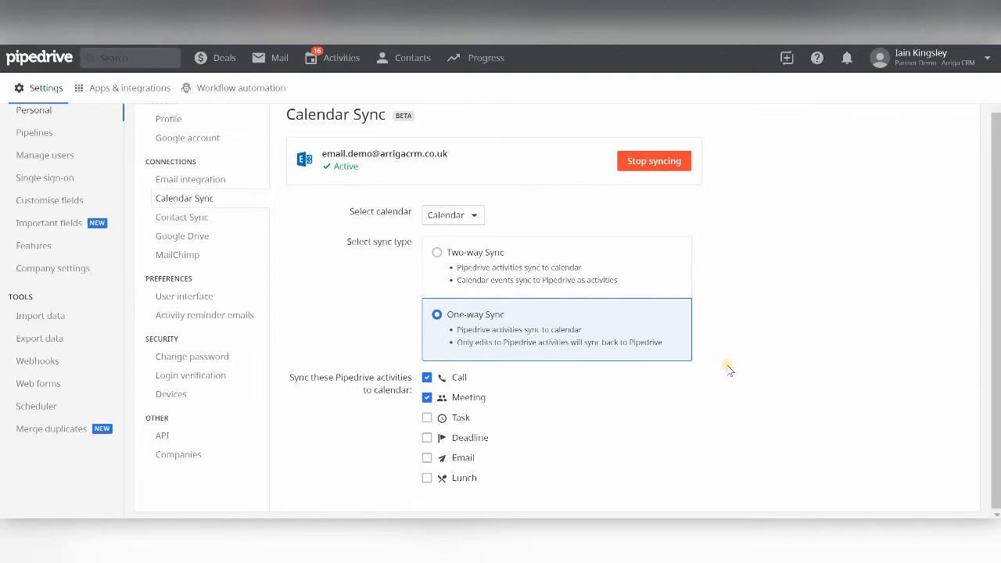
{"action": "left_click", "coordinate": [191, 226]}
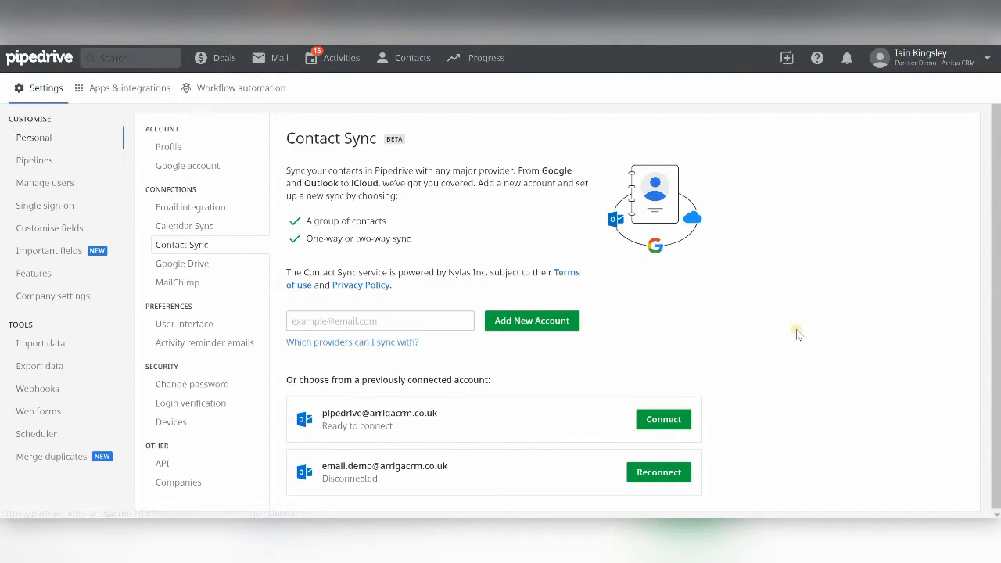
- Reconnect the Outlook account for contact sync with Sync Group Contacts and One-way direction
{"action": "left_click", "coordinate": [653, 475]}
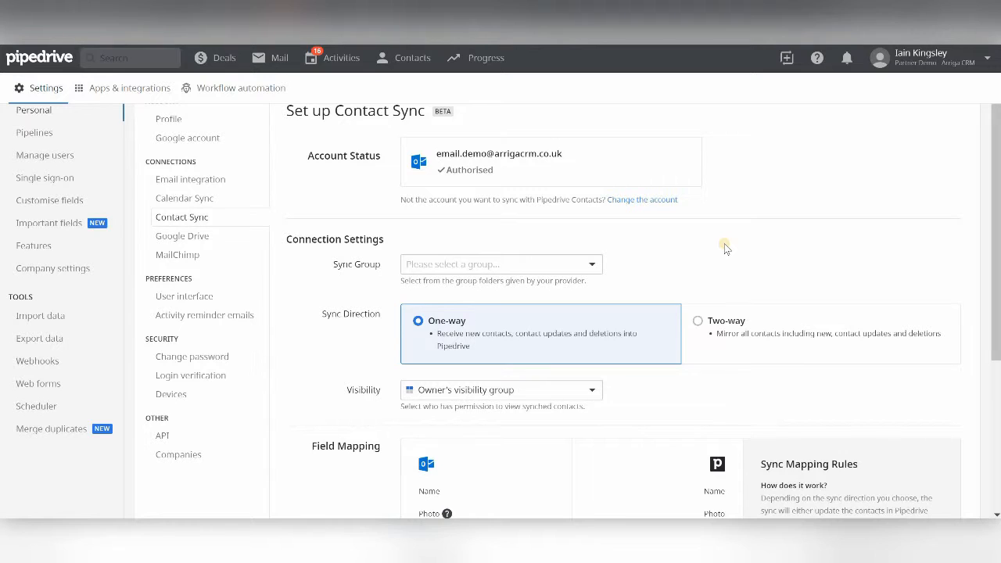
{"action": "left_click", "coordinate": [592, 266]}
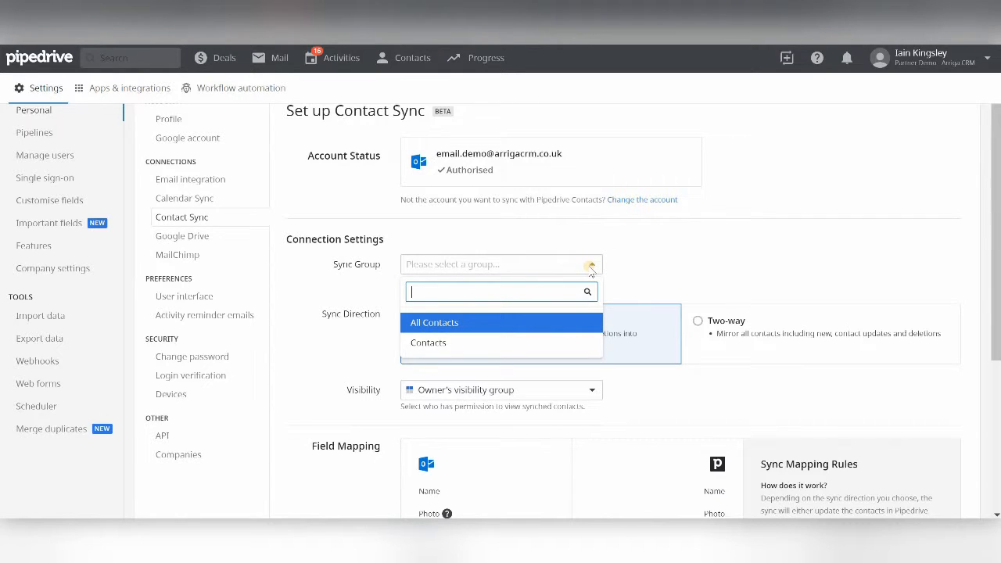
{"action": "left_click", "coordinate": [452, 344]}
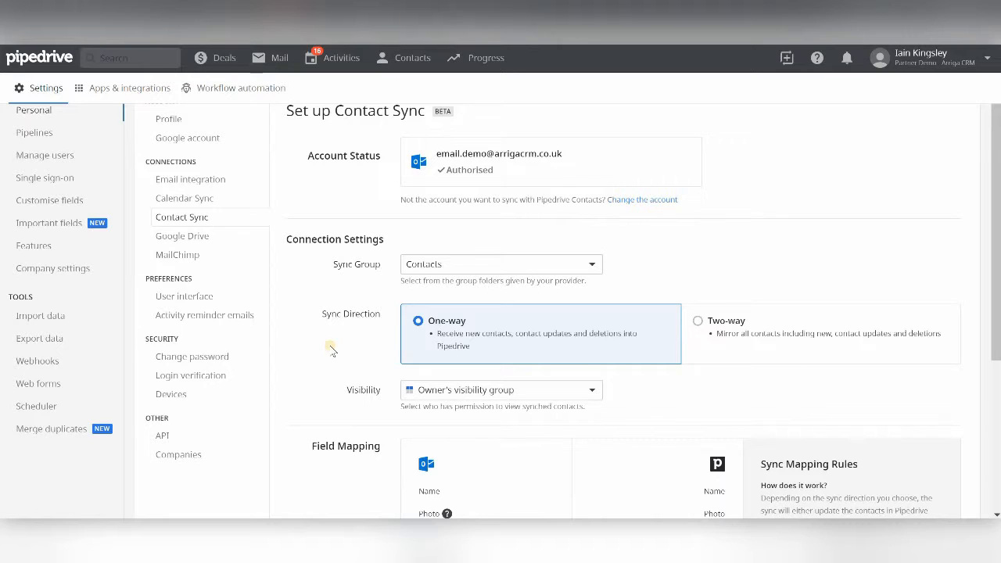
{"action": "left_click", "coordinate": [717, 322]}
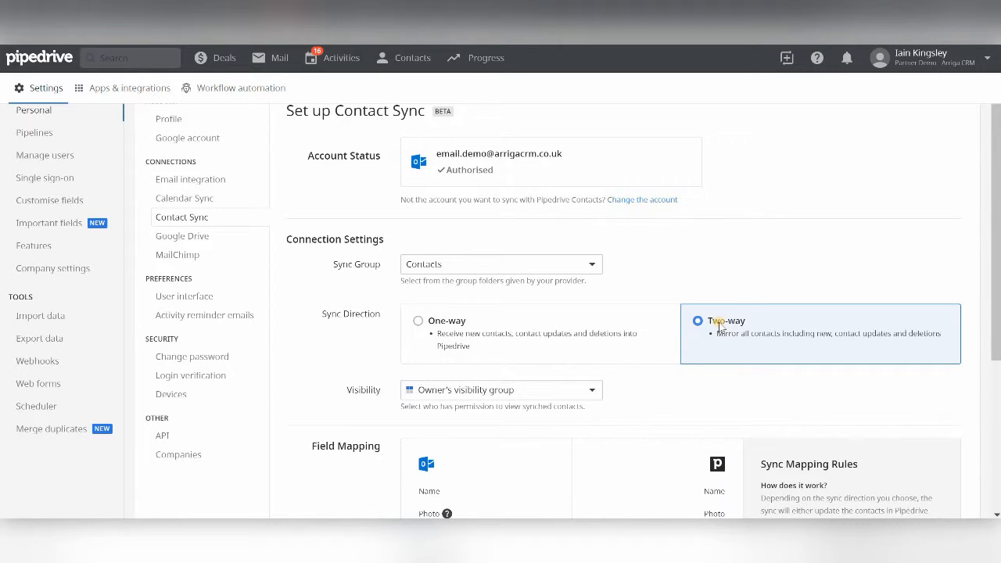
{"action": "left_click", "coordinate": [529, 339]}
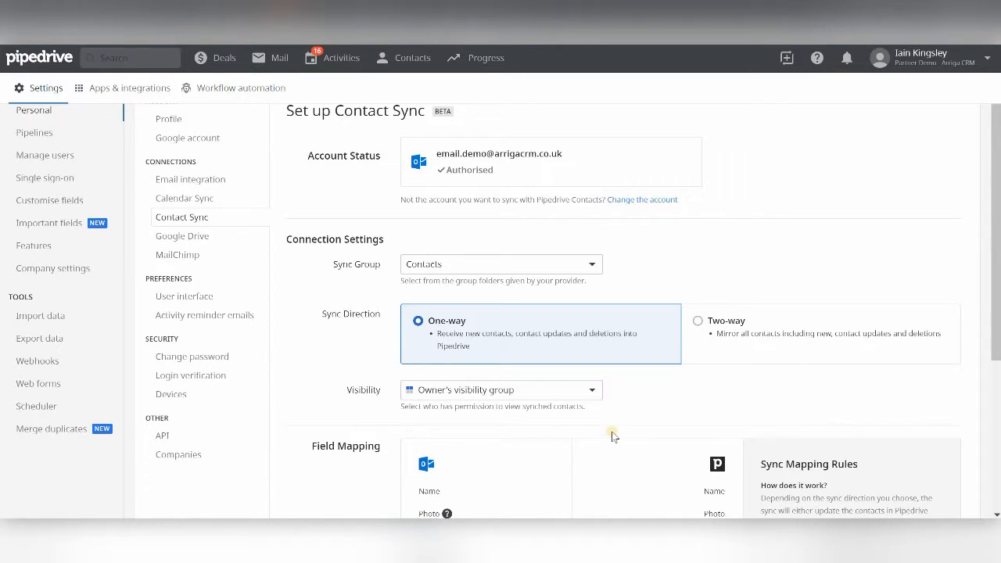
- Set contact visibility to Owner only and start syncing contacts from Outlook
{"action": "left_click", "coordinate": [594, 395]}
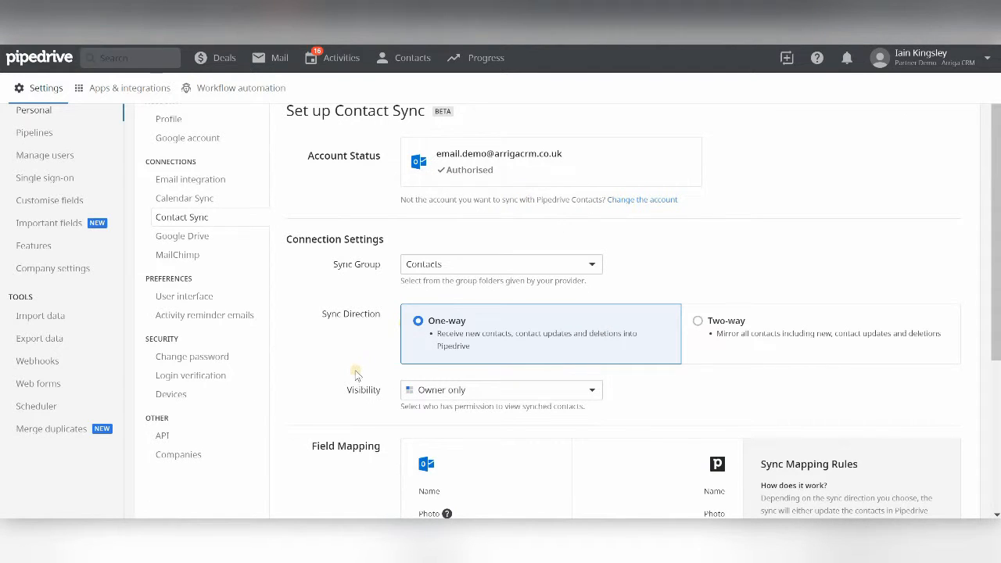
{"action": "scroll", "coordinate": [309, 353], "scroll_direction": "down", "scroll_amount": 5}
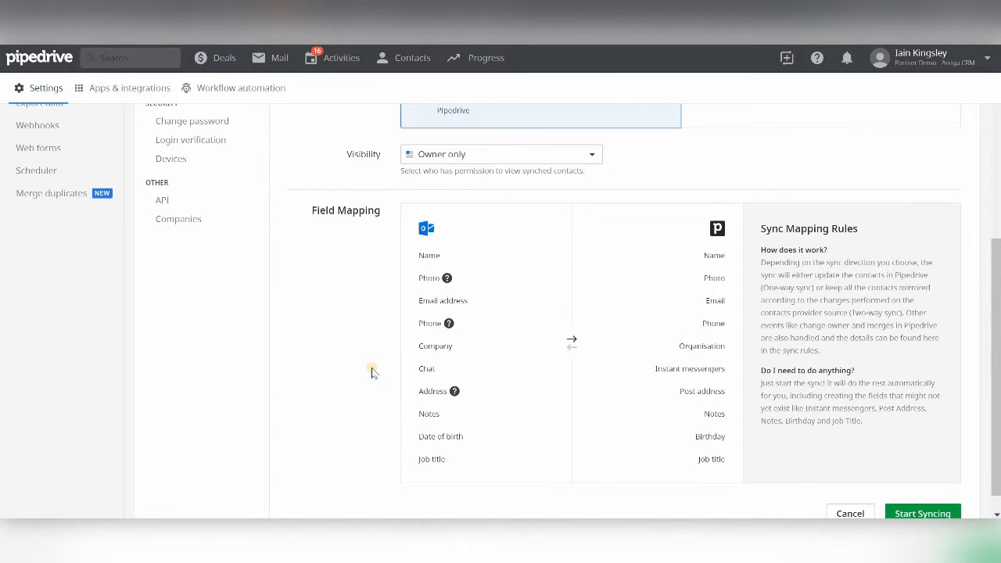
{"action": "left_click", "coordinate": [931, 513]}
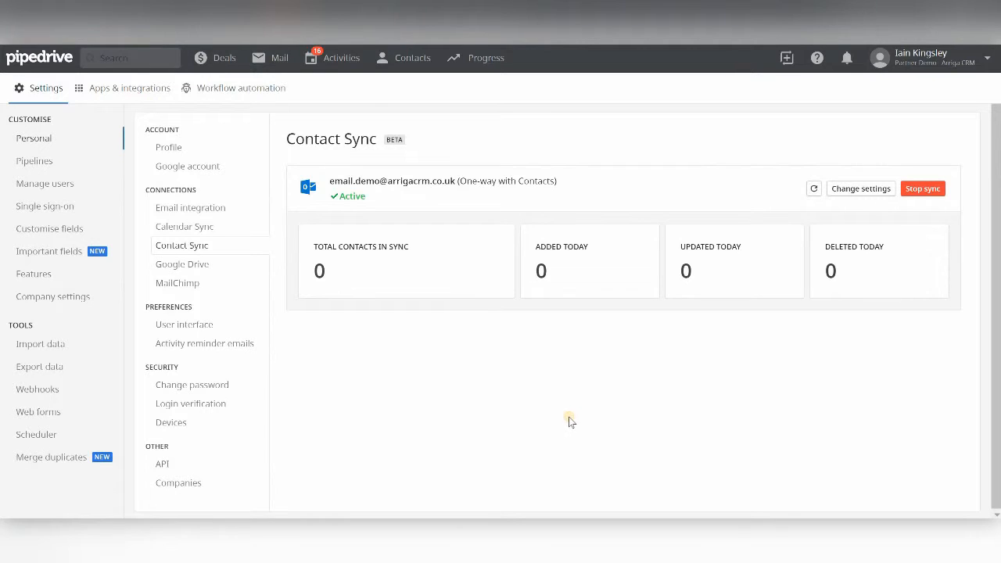
- Go to the Activities list
{"action": "left_click", "coordinate": [332, 59]}
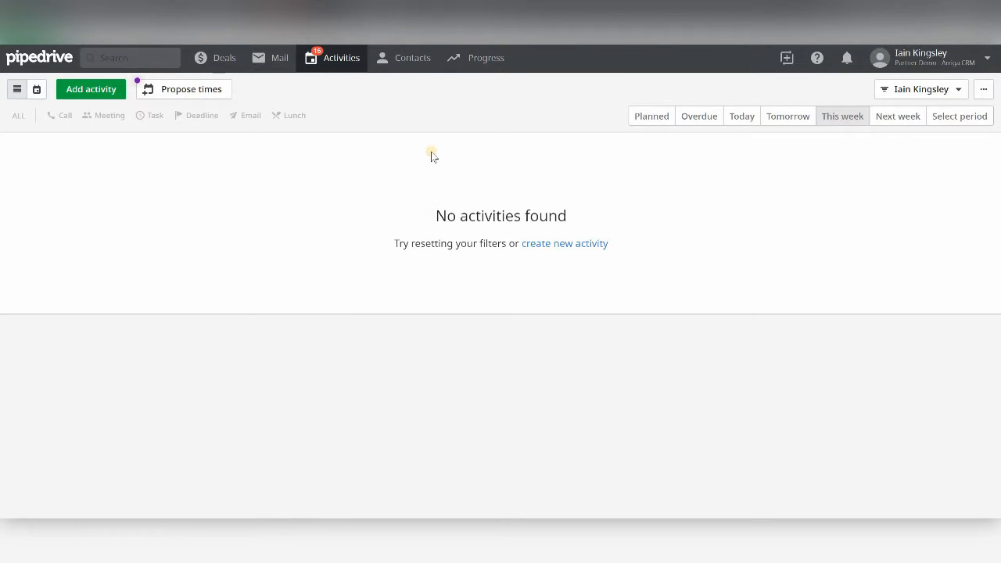
- Add a 'Test Integration' call on 12/03/2019 at 17:00 lasting 01:00 and save it
{"action": "left_click", "coordinate": [85, 88]}
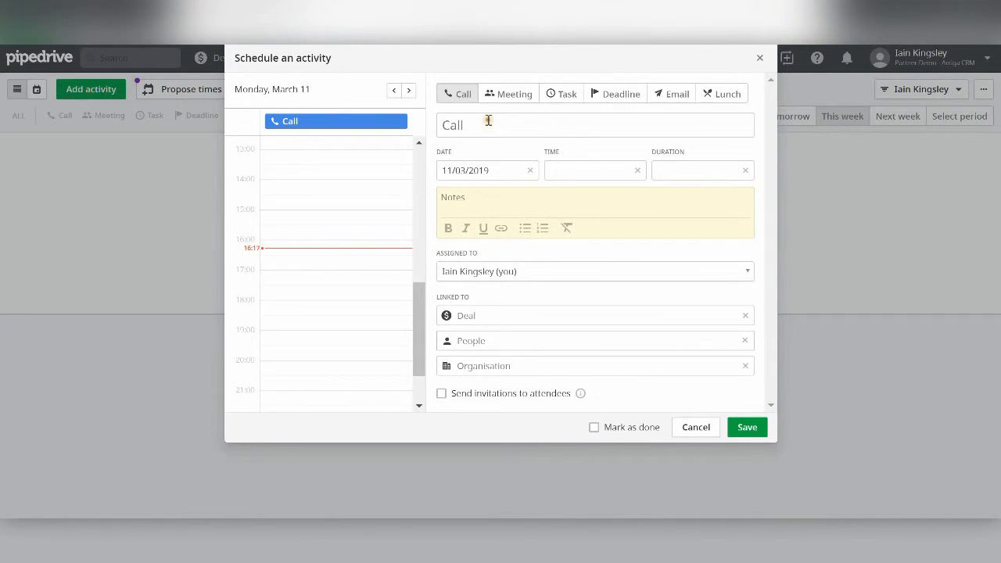
{"action": "left_click", "coordinate": [488, 122]}
{"action": "type", "text": "Test I"}
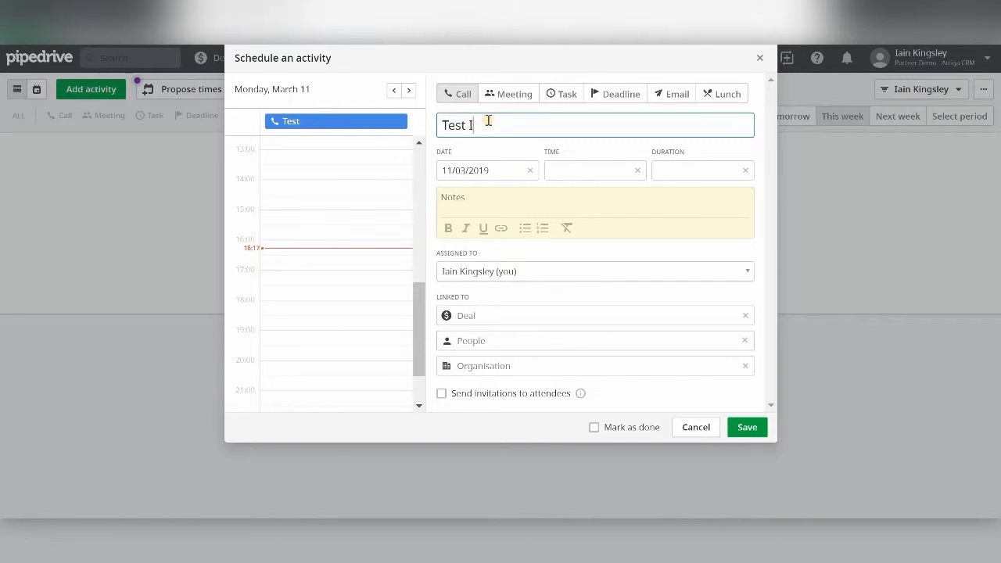
{"action": "type", "text": "ntegration"}
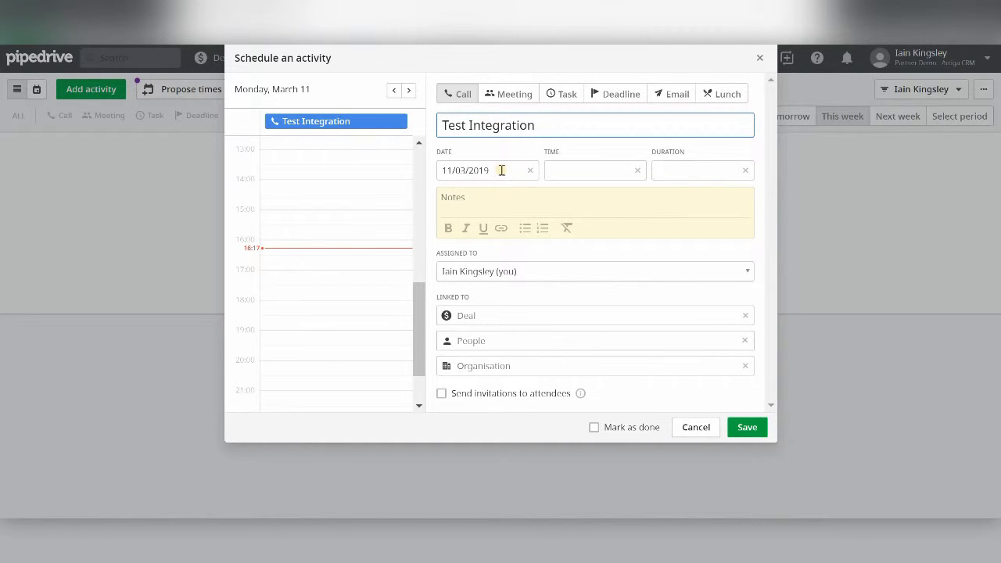
{"action": "left_click", "coordinate": [502, 170]}
{"action": "left_click", "coordinate": [474, 294]}
{"action": "left_click", "coordinate": [595, 171]}
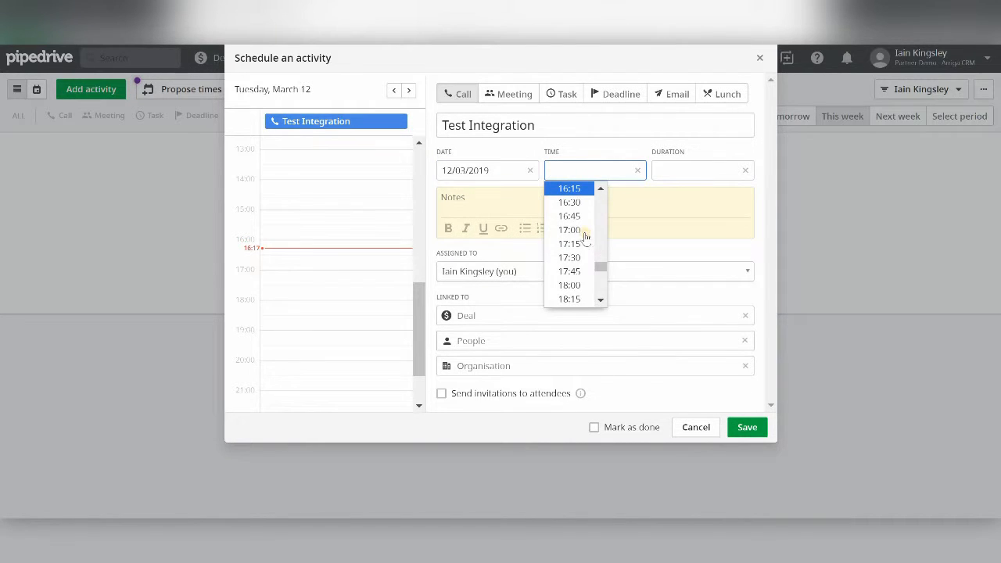
{"action": "key", "text": "Return"}
{"action": "left_click", "coordinate": [706, 168]}
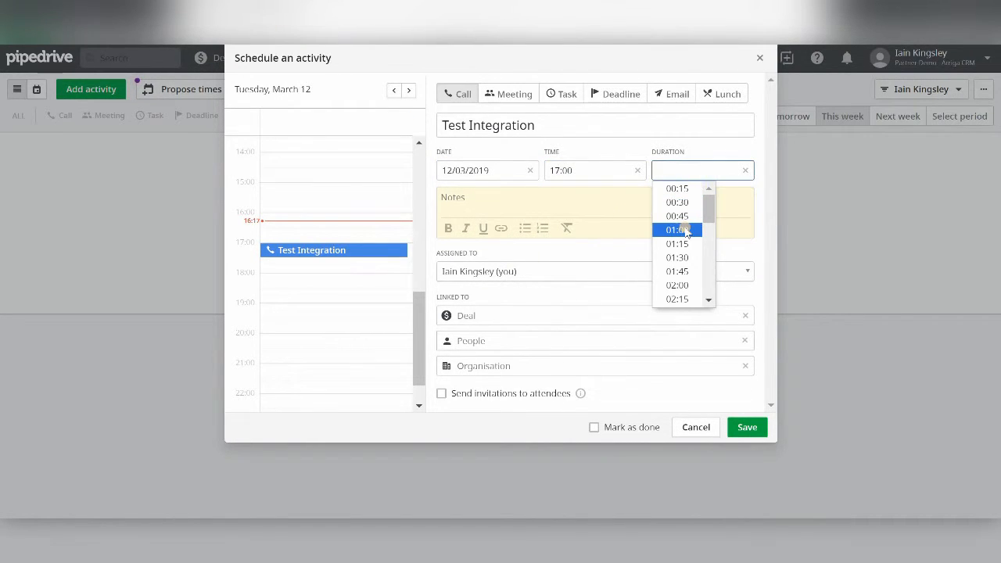
{"action": "left_click", "coordinate": [681, 227]}
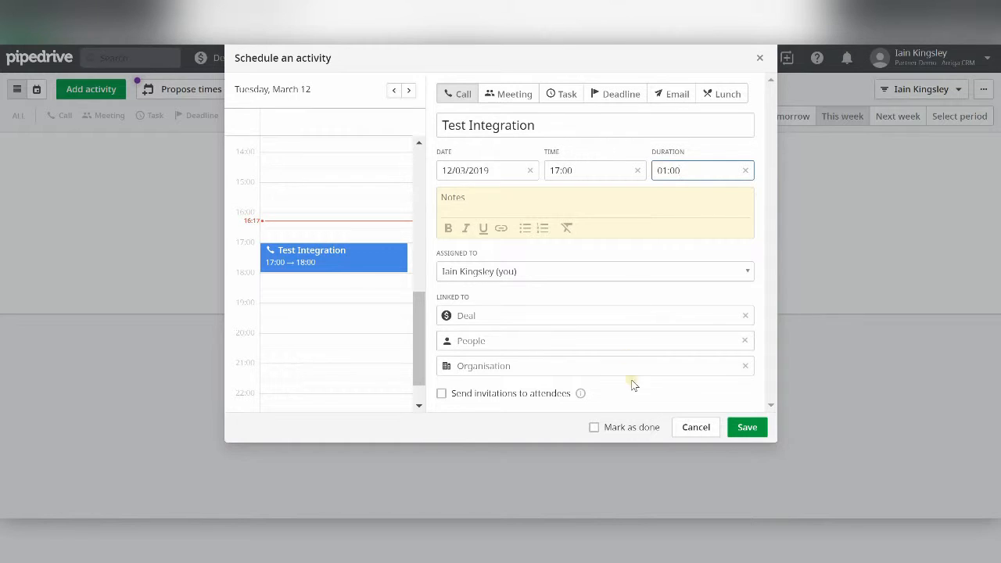
{"action": "left_click", "coordinate": [746, 428]}
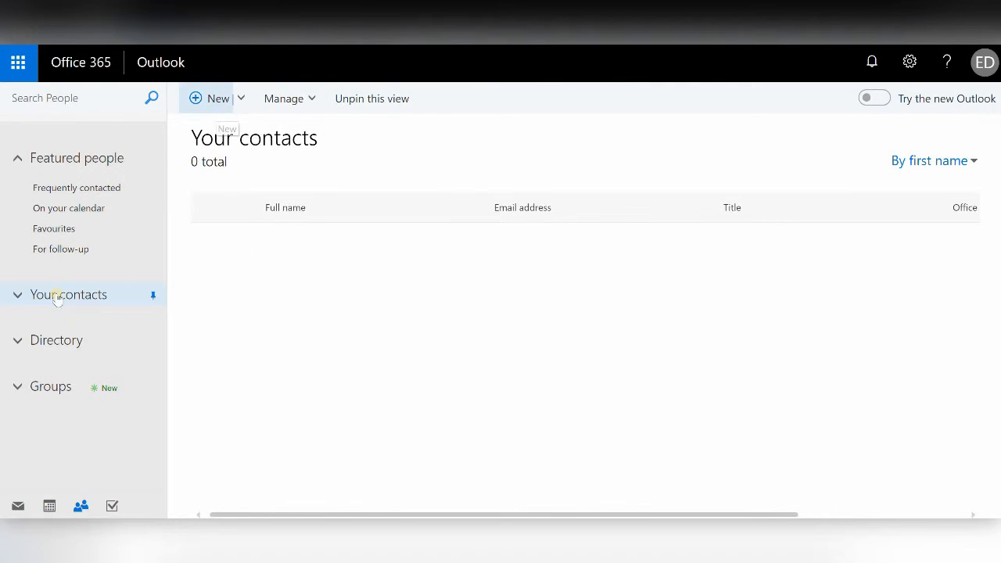
- Expand Your contacts in Outlook People and open the Contacts folder
{"action": "left_click", "coordinate": [14, 297]}
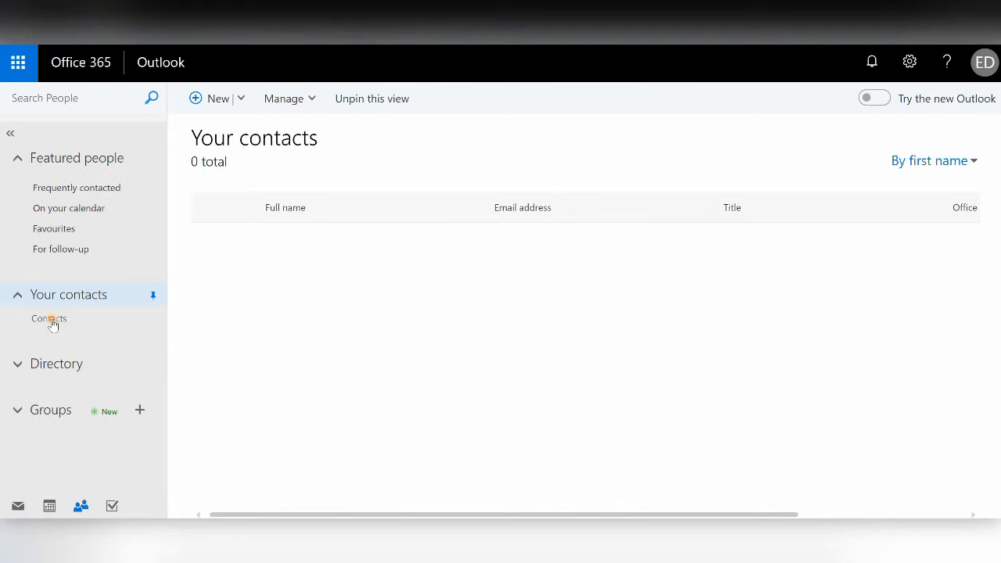
{"action": "left_click", "coordinate": [50, 319]}
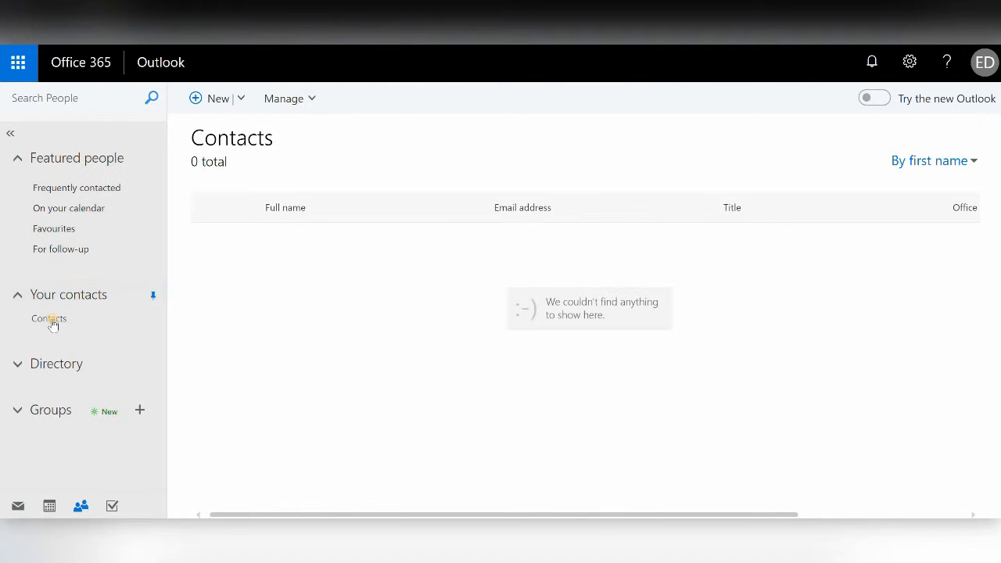
- Start a new contact 'Test Integration' with its e-mail address, display name and business phone number
{"action": "left_click", "coordinate": [221, 102]}
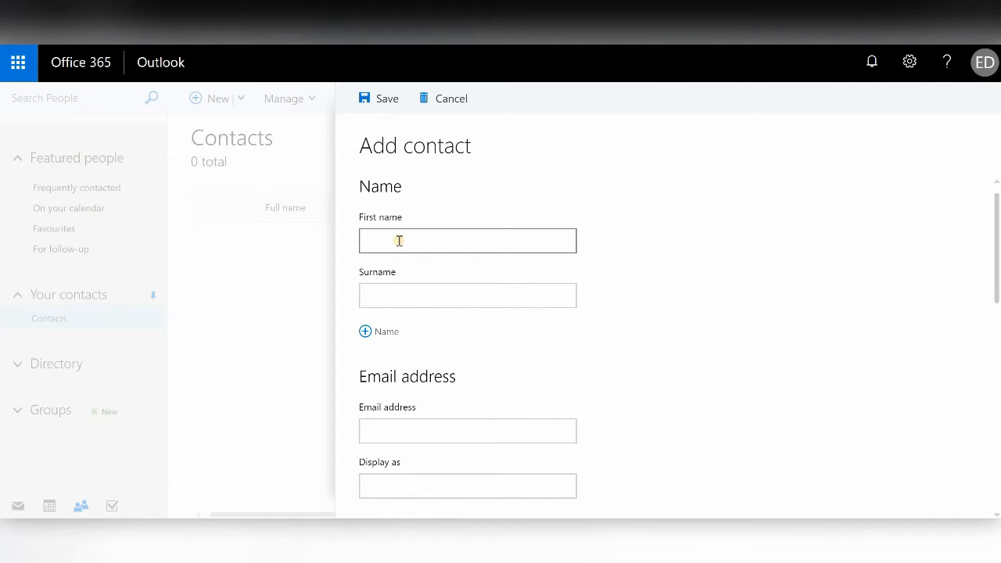
{"action": "type", "text": "Test"}
{"action": "key", "text": "Tab"}
{"action": "type", "text": "Int"}
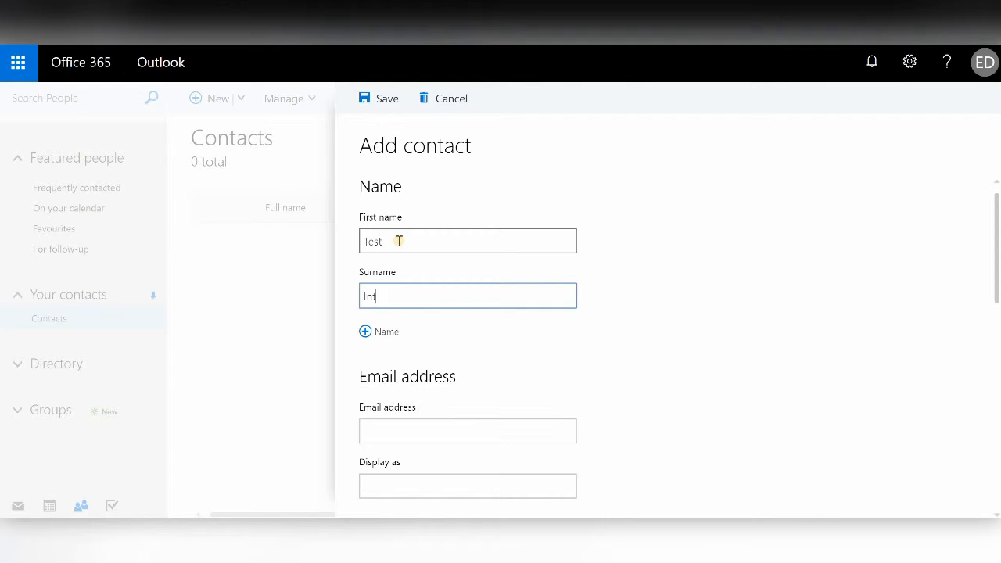
{"action": "type", "text": "egration"}
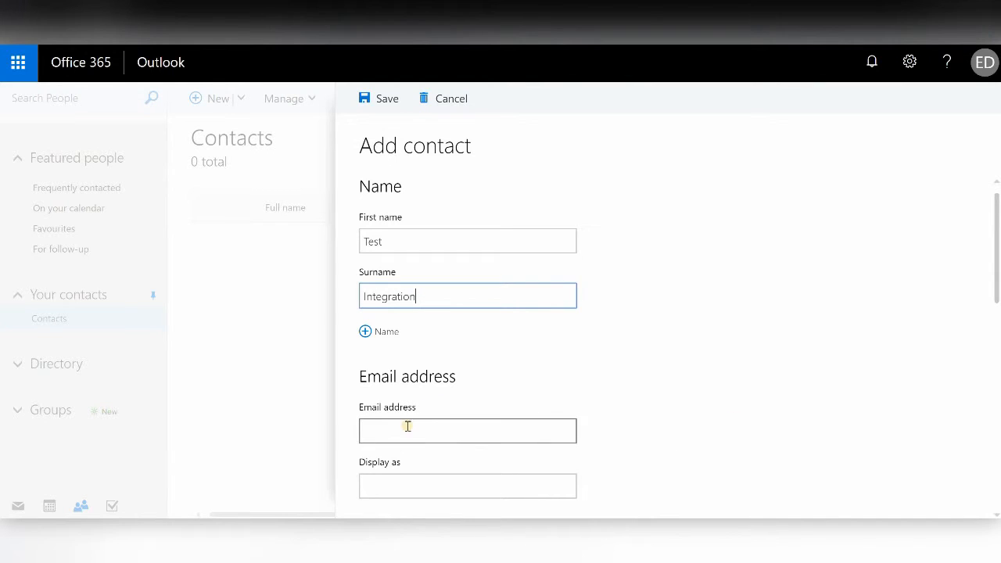
{"action": "left_click", "coordinate": [662, 421]}
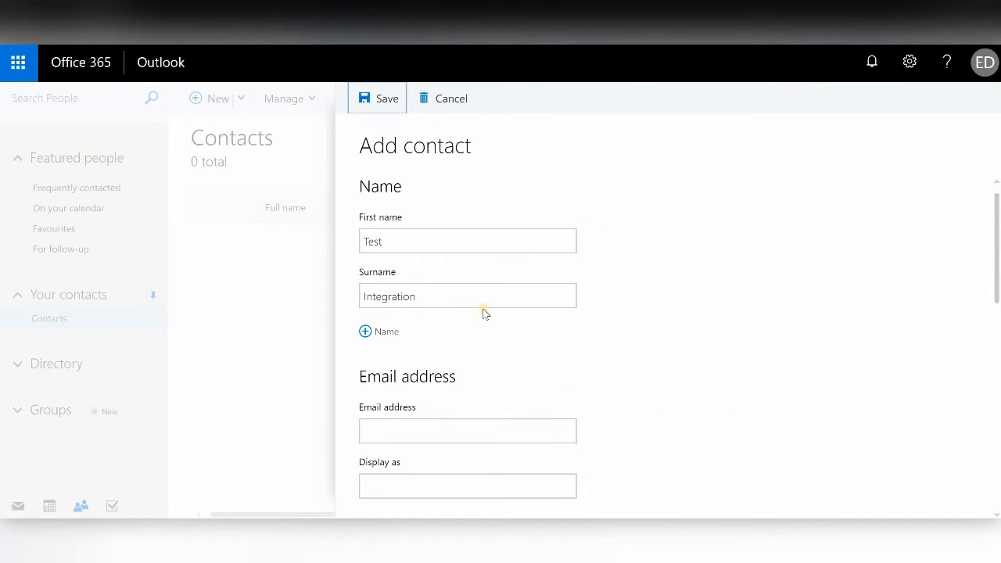
{"action": "key", "text": "Tab"}
{"action": "key", "text": "Tab"}
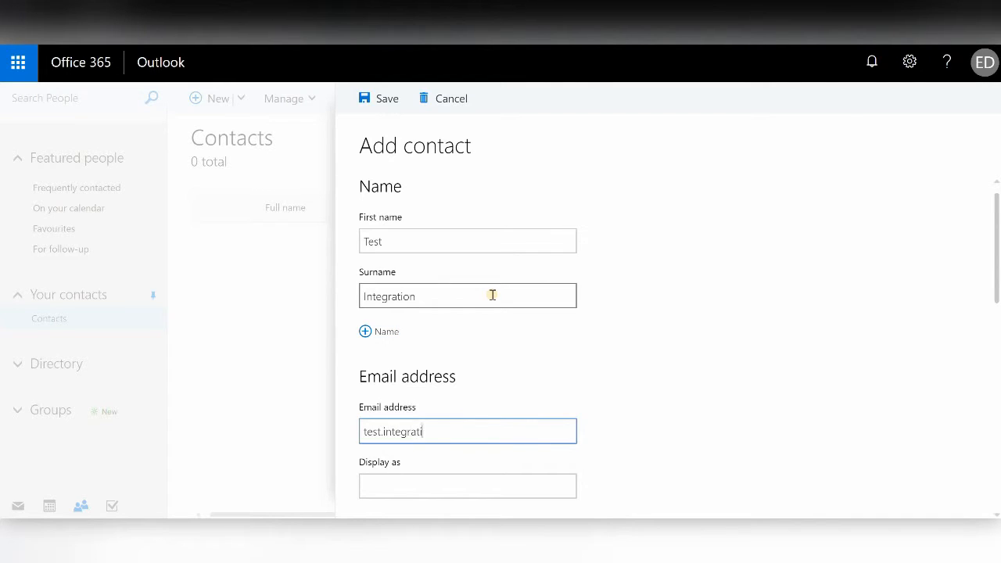
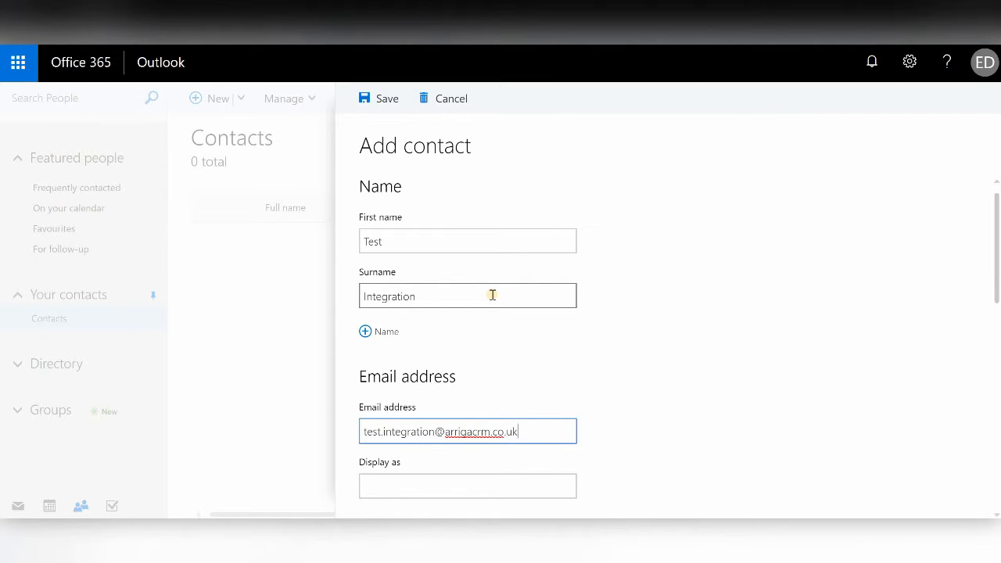
{"action": "key", "text": "Tab"}
{"action": "type", "text": "Test Integration"}
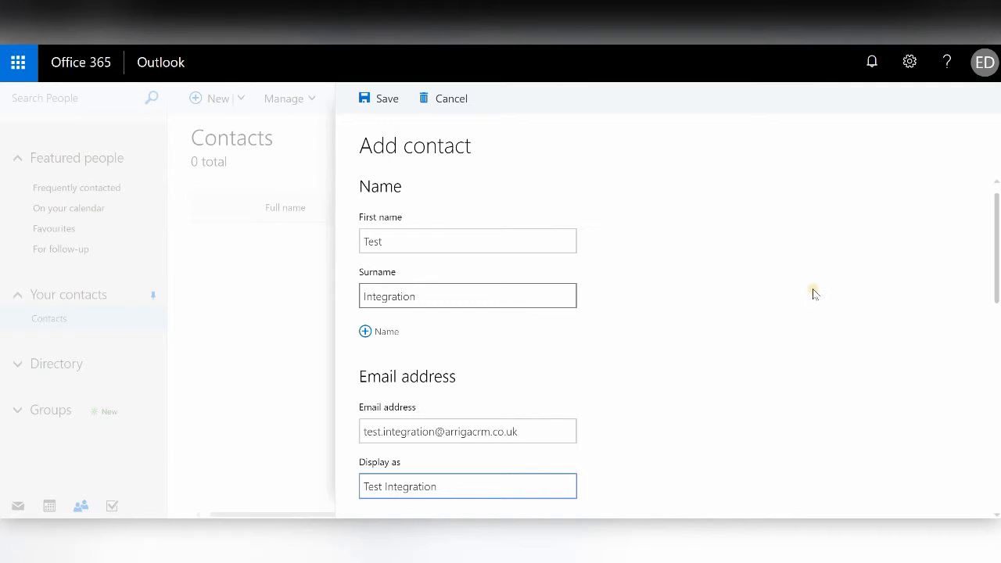
{"action": "scroll", "coordinate": [814, 294], "scroll_direction": "down", "scroll_amount": 4}
{"action": "key", "text": "Tab"}
{"action": "key", "text": "Tab"}
{"action": "type", "text": "01234 567890"}
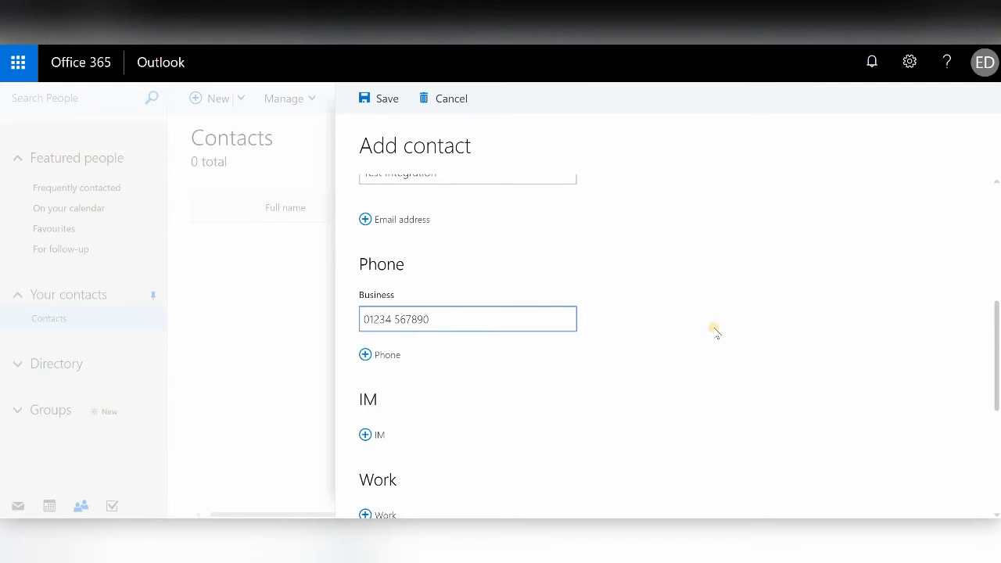
- Add a business address to the contact, autofilled from a saved address suggestion
{"action": "scroll", "coordinate": [716, 332], "scroll_direction": "down", "scroll_amount": 1}
{"action": "scroll", "coordinate": [715, 332], "scroll_direction": "down", "scroll_amount": 1}
{"action": "left_click", "coordinate": [387, 438]}
{"action": "left_click", "coordinate": [429, 458]}
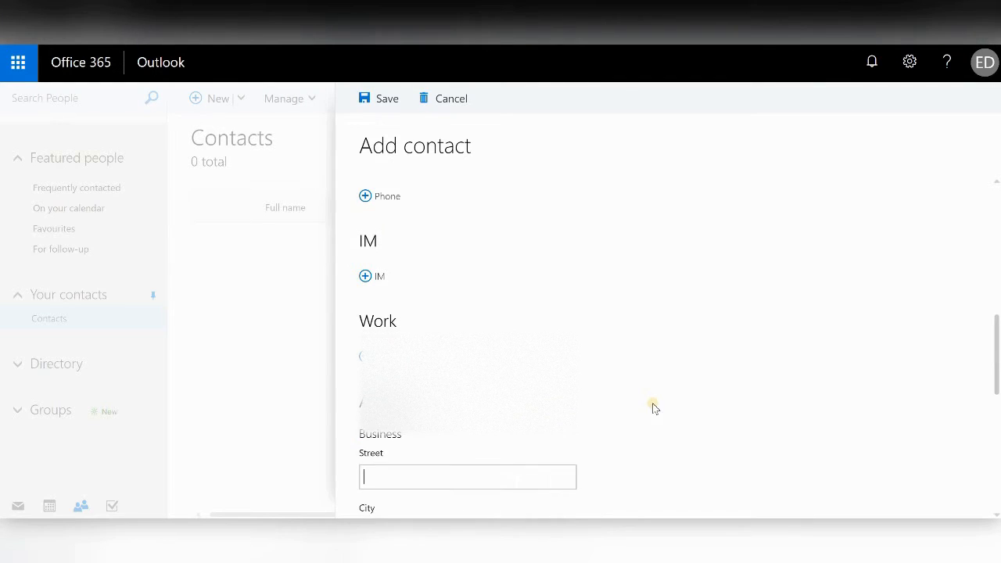
{"action": "scroll", "coordinate": [654, 407], "scroll_direction": "down", "scroll_amount": 2}
{"action": "type", "text": "1 As tr"}
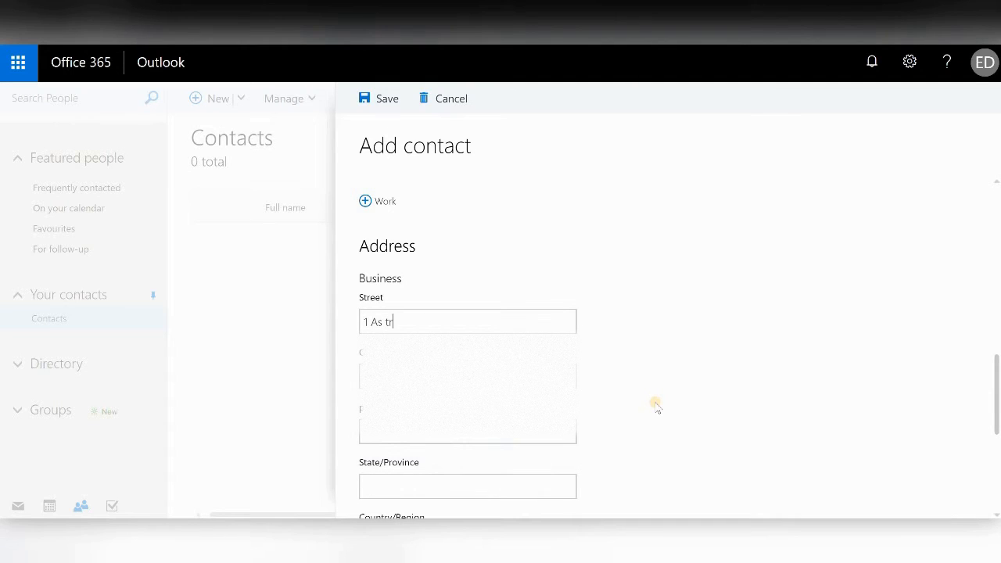
{"action": "key", "text": "BackSpace"}
{"action": "key", "text": "BackSpace"}
{"action": "key", "text": "BackSpace"}
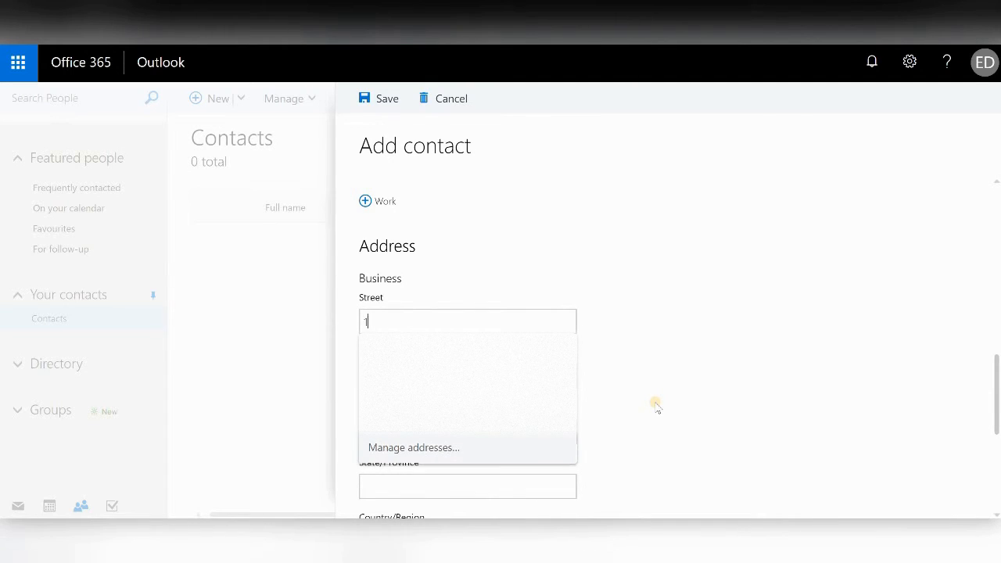
{"action": "key", "text": "Down"}
{"action": "key", "text": "Return"}
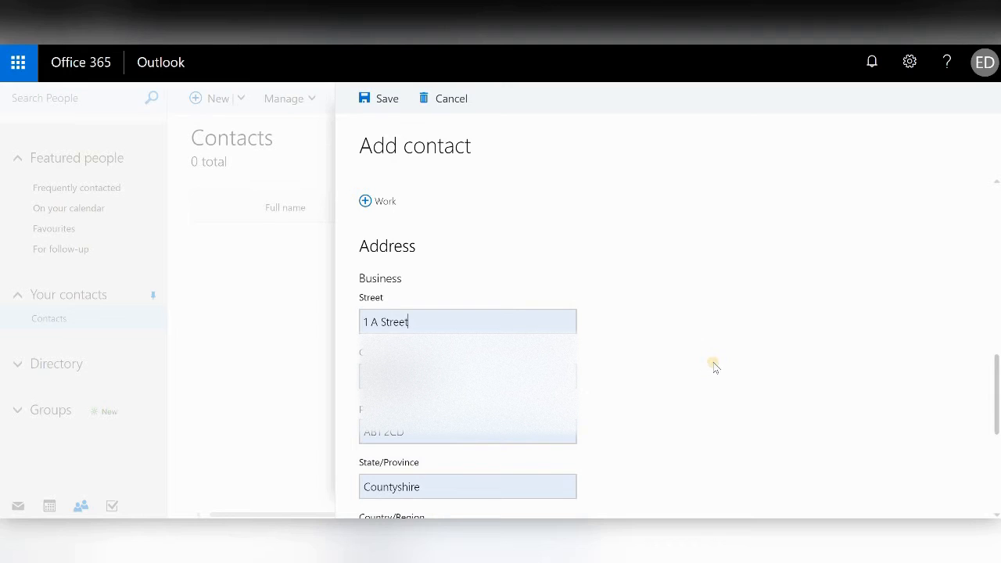
{"action": "scroll", "coordinate": [714, 360], "scroll_direction": "down", "scroll_amount": 1}
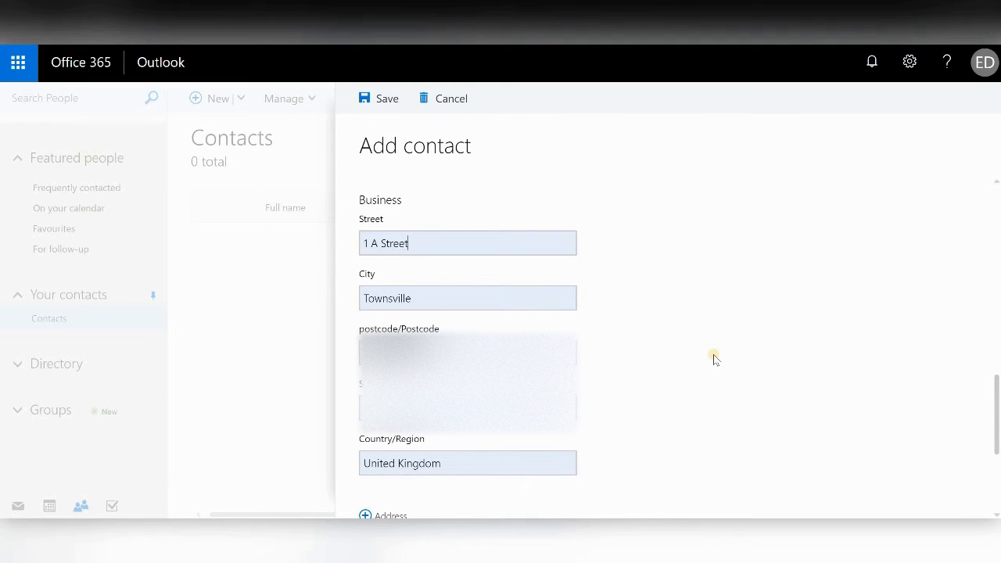
- Save the Test Integration contact, then view the Test Integration call on Tuesday 12 March
{"action": "left_click", "coordinate": [384, 101]}
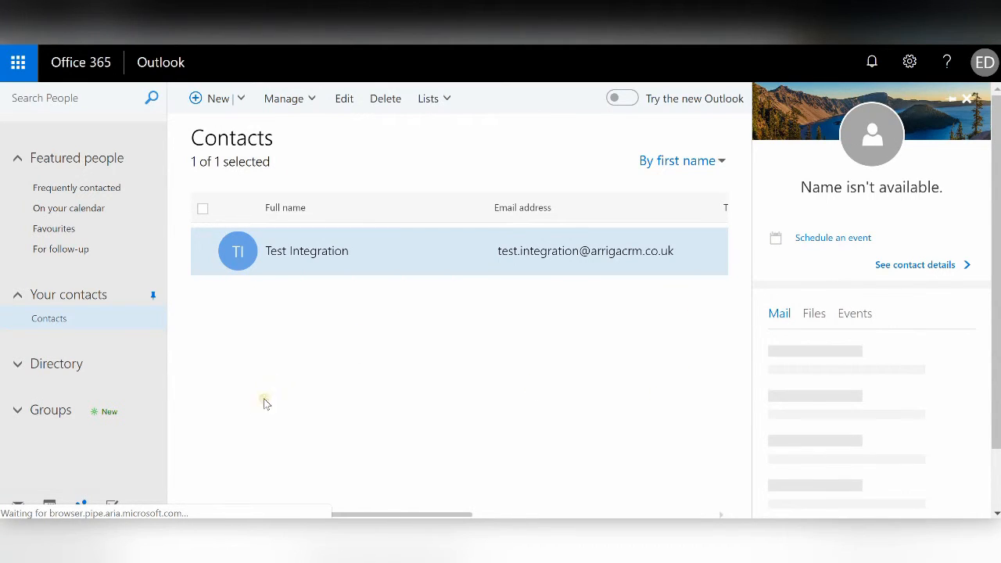
{"action": "left_click", "coordinate": [48, 507]}
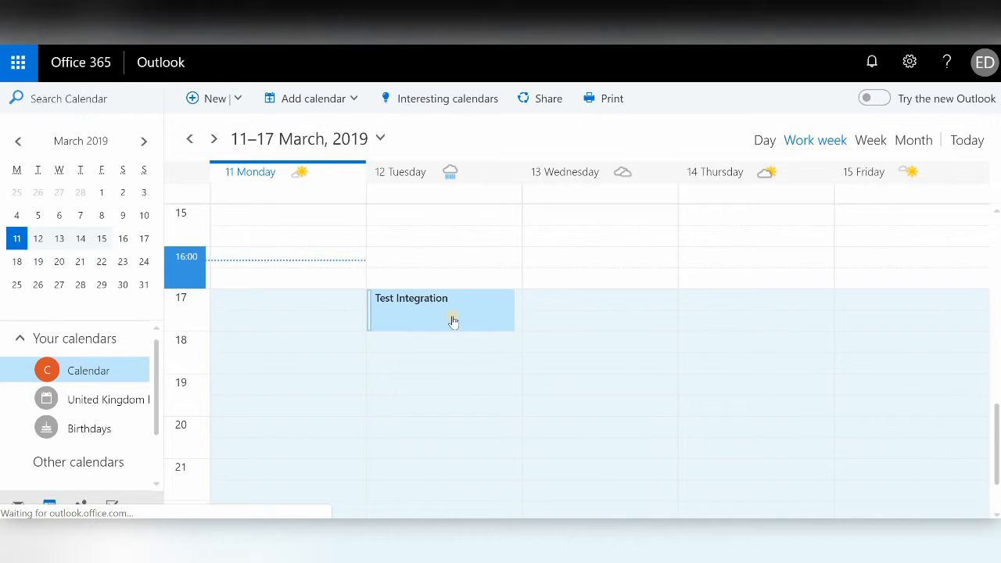
{"action": "left_click", "coordinate": [454, 321]}
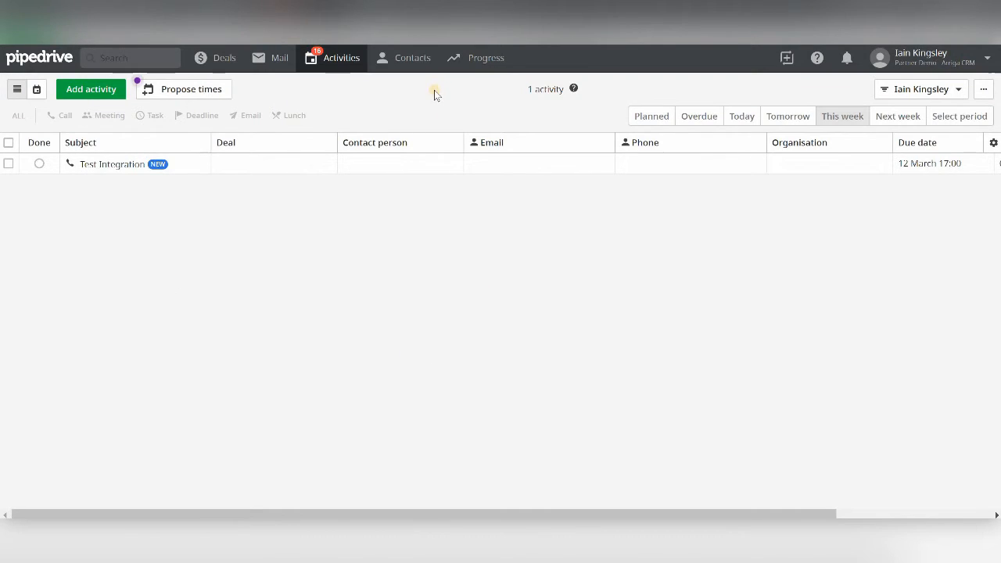
- Check Contact Sync in account settings: one contact in sync, one added today
{"action": "left_click", "coordinate": [410, 61]}
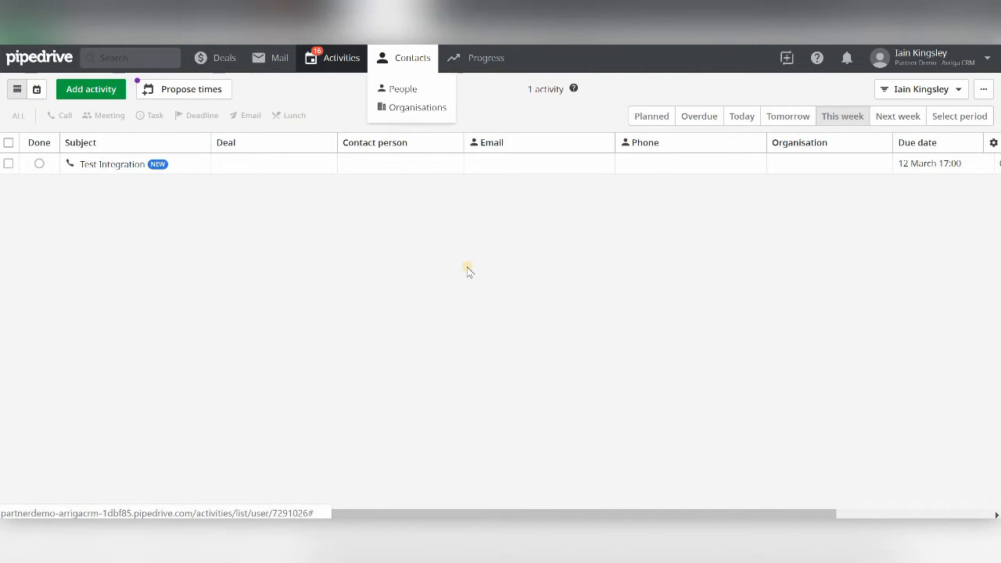
{"action": "left_click", "coordinate": [954, 68]}
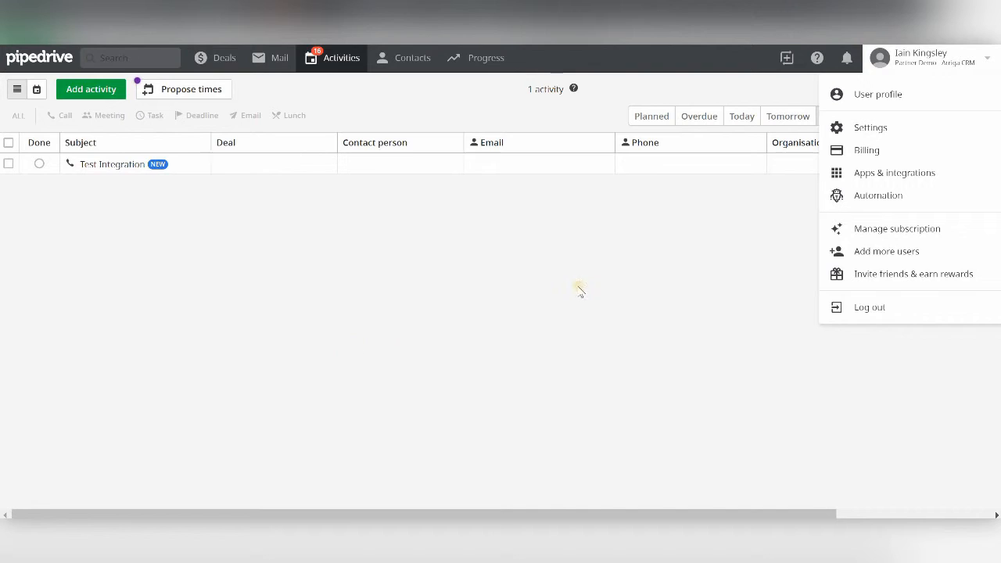
{"action": "left_click", "coordinate": [873, 129]}
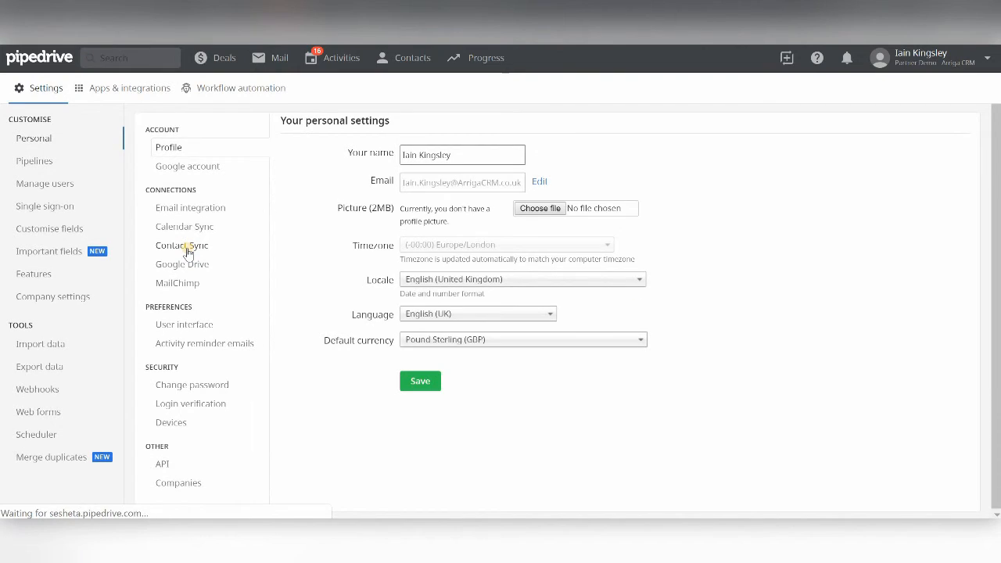
{"action": "left_click", "coordinate": [188, 248]}
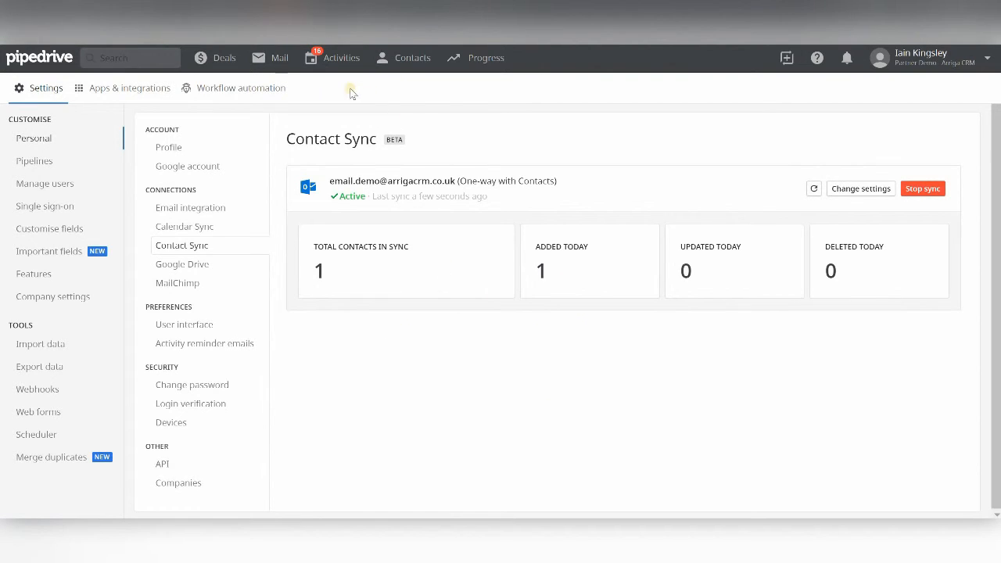
{"action": "left_click", "coordinate": [384, 59]}
- Open the Test Integration person from the People list to view its synced phone, e-mail and address
{"action": "left_click", "coordinate": [403, 88]}
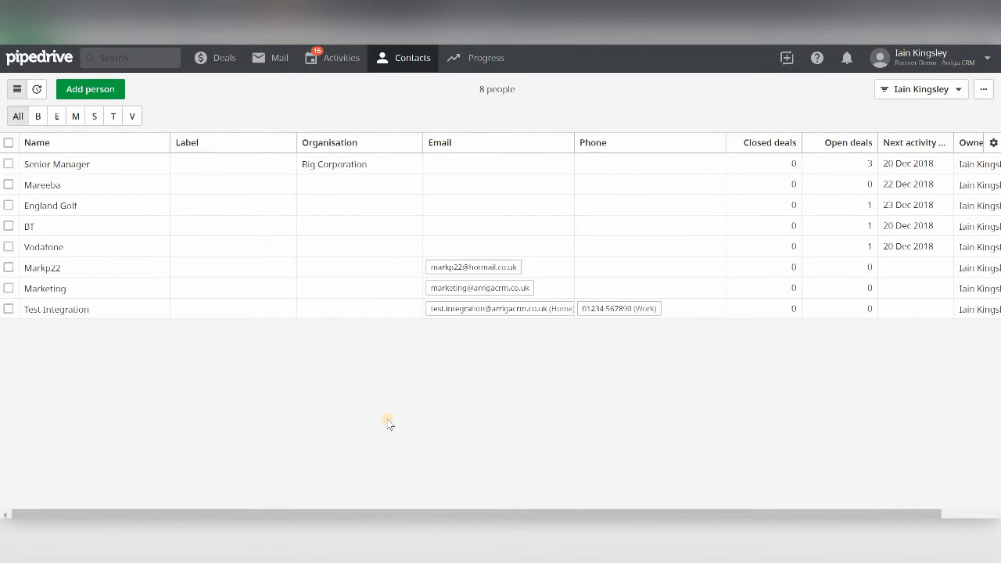
{"action": "left_click", "coordinate": [235, 314]}
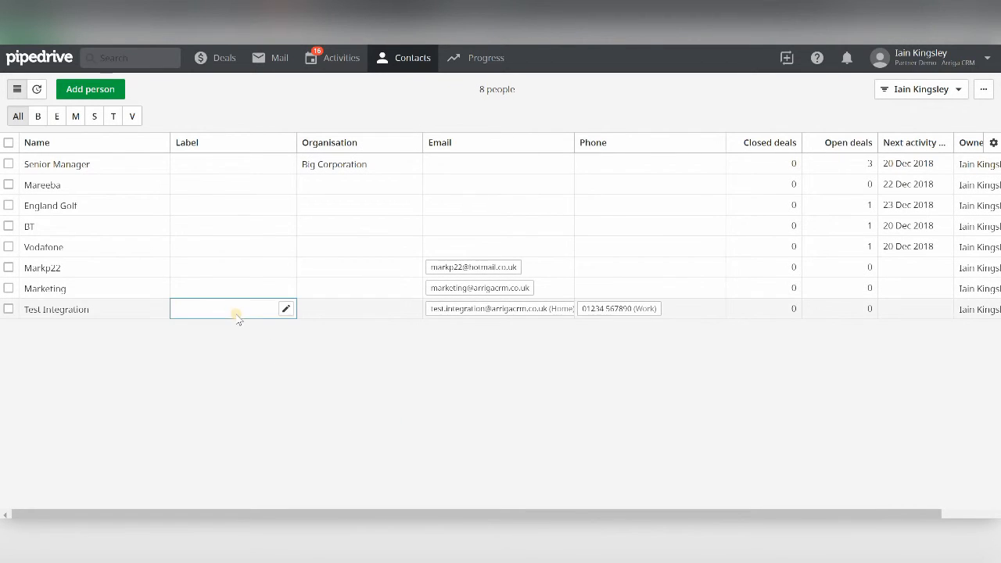
{"action": "left_click", "coordinate": [76, 311]}
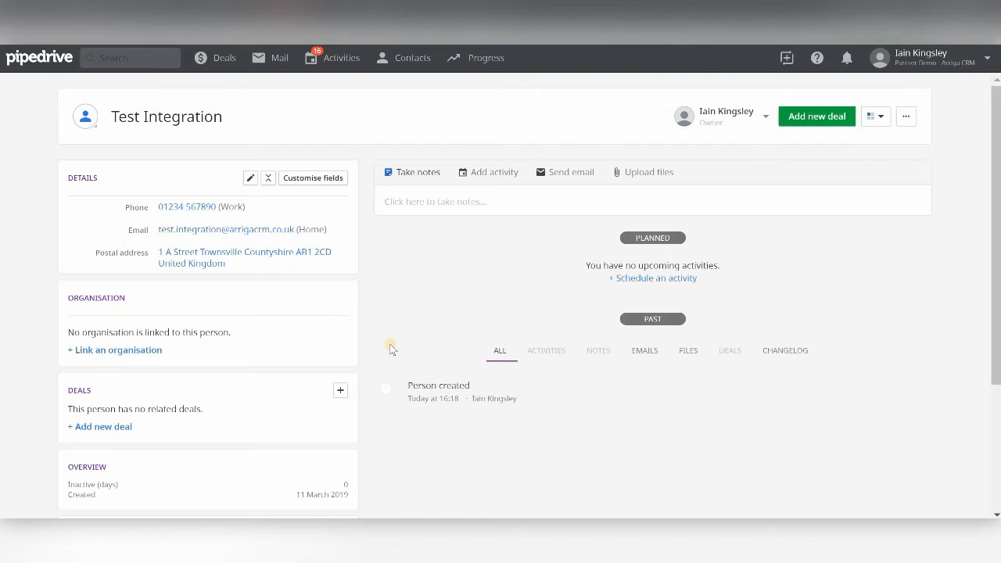